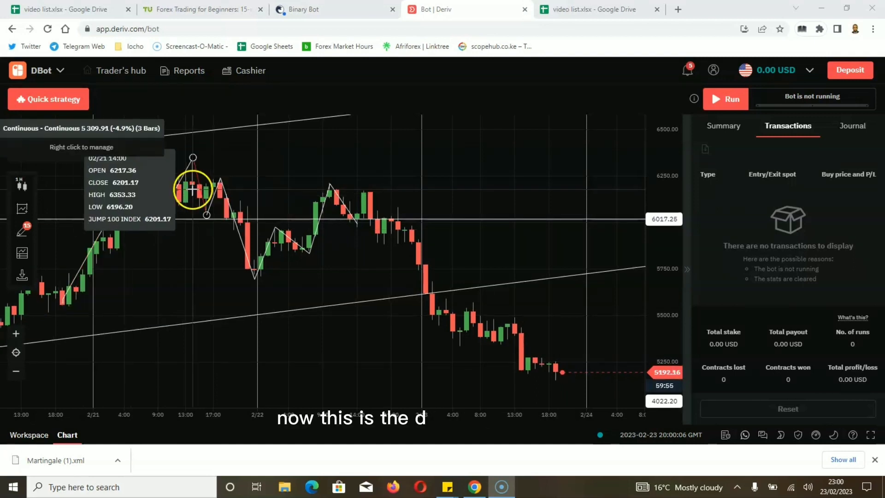
# Glance at the platform switcher, then pick the Demo account from the balance menu's Demo tab
pyautogui.click(61, 71)
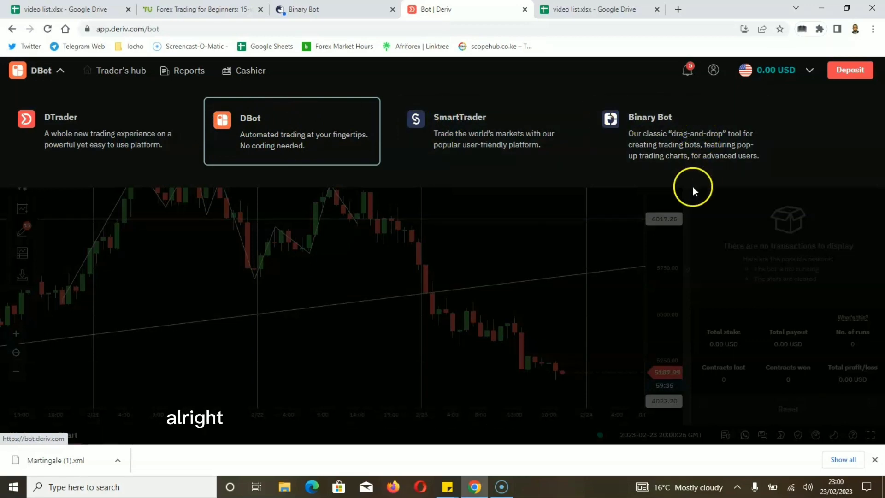
pyautogui.click(599, 258)
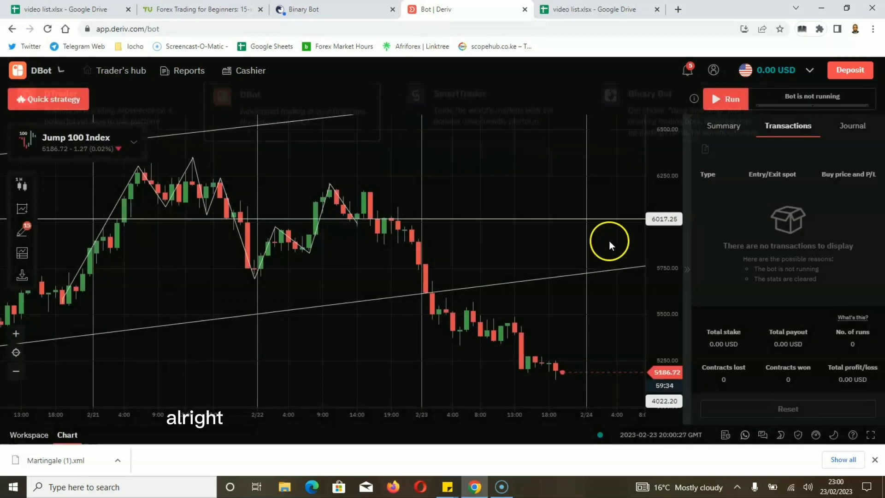
pyautogui.click(810, 70)
pyautogui.click(779, 94)
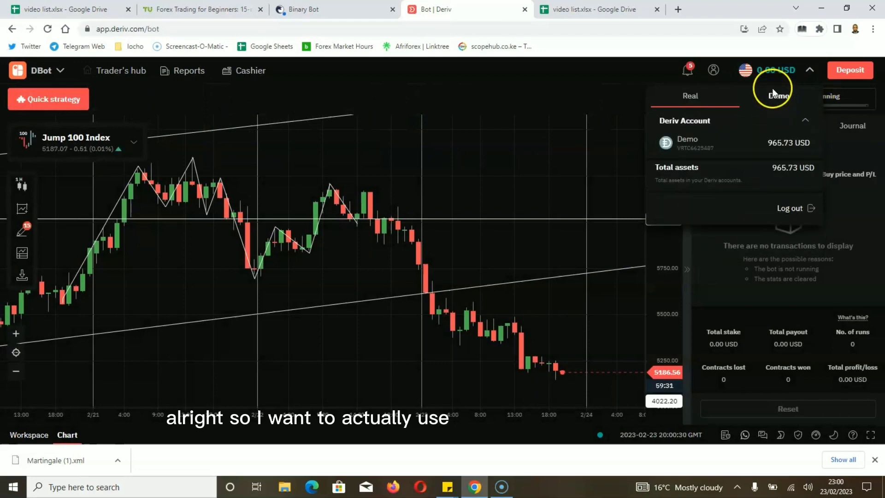
pyautogui.click(788, 144)
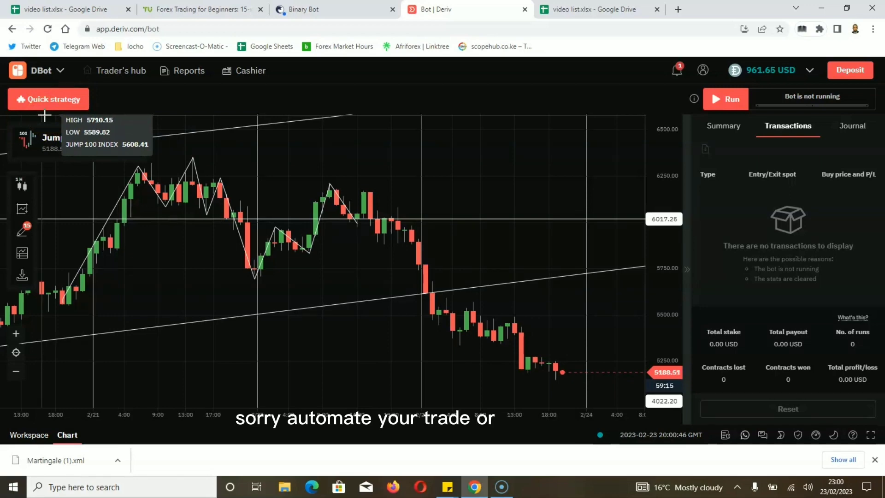
# Start a Martingale quick strategy and browse its Asset list down to the Volatility indices
pyautogui.click(46, 104)
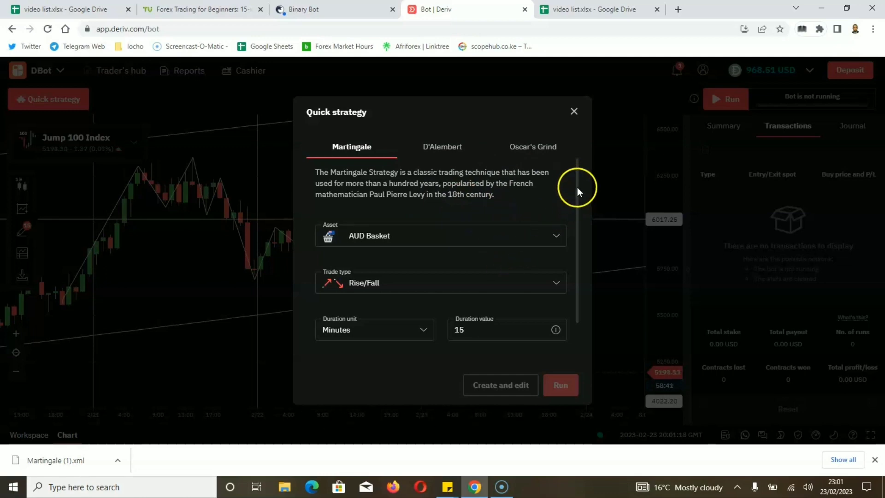
pyautogui.moveTo(578, 188)
pyautogui.mouseDown()
pyautogui.moveTo(575, 206)
pyautogui.moveTo(556, 209)
pyautogui.mouseUp()
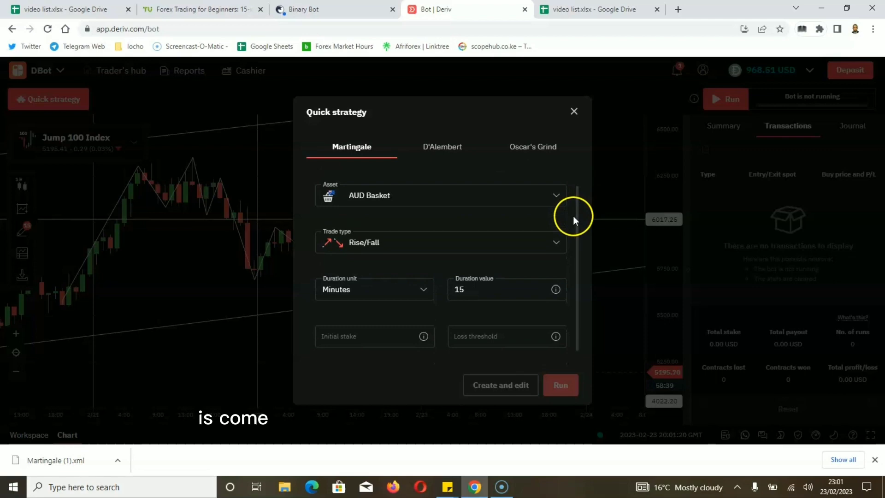
pyautogui.click(556, 210)
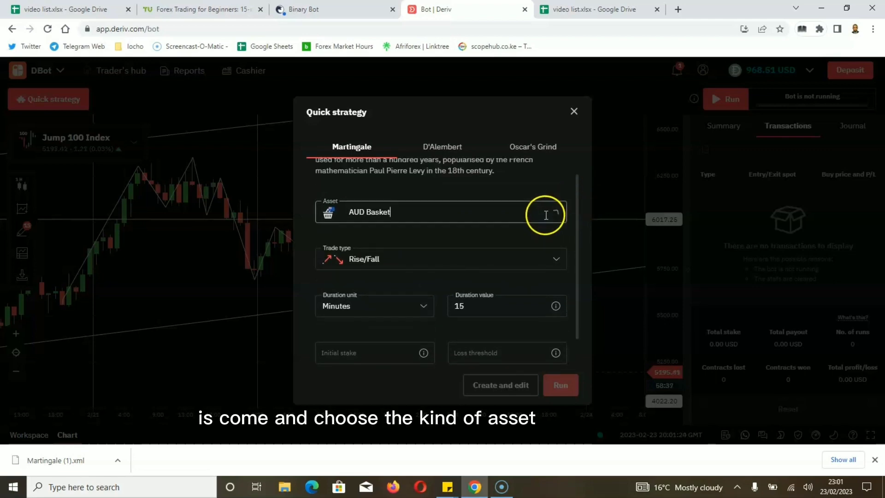
pyautogui.moveTo(577, 220); pyautogui.dragTo(584, 274)
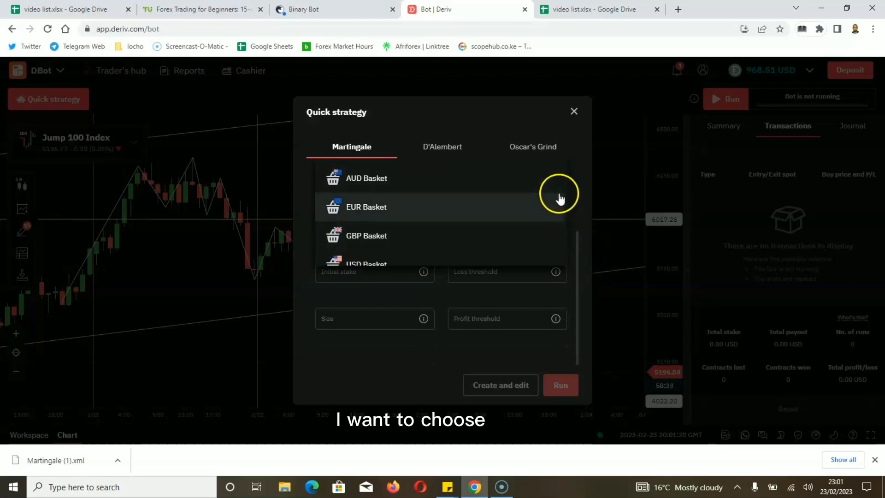
pyautogui.click(537, 179)
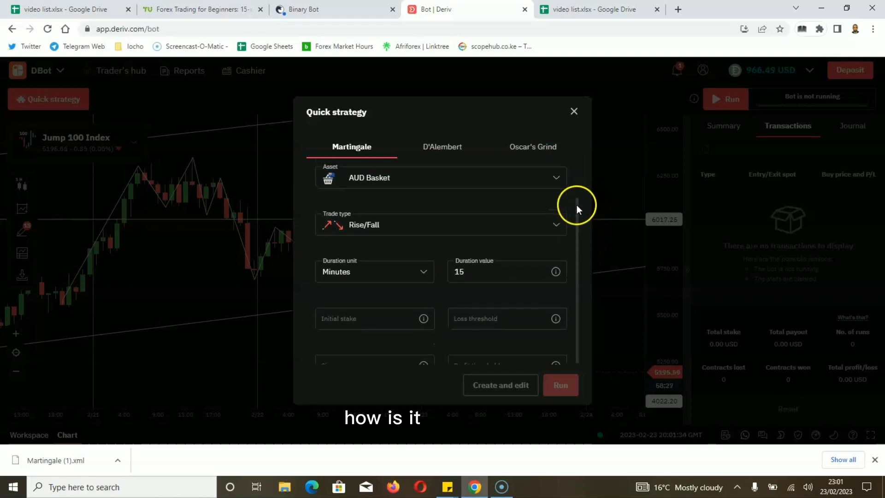
pyautogui.moveTo(577, 239); pyautogui.dragTo(578, 185)
pyautogui.click(554, 209)
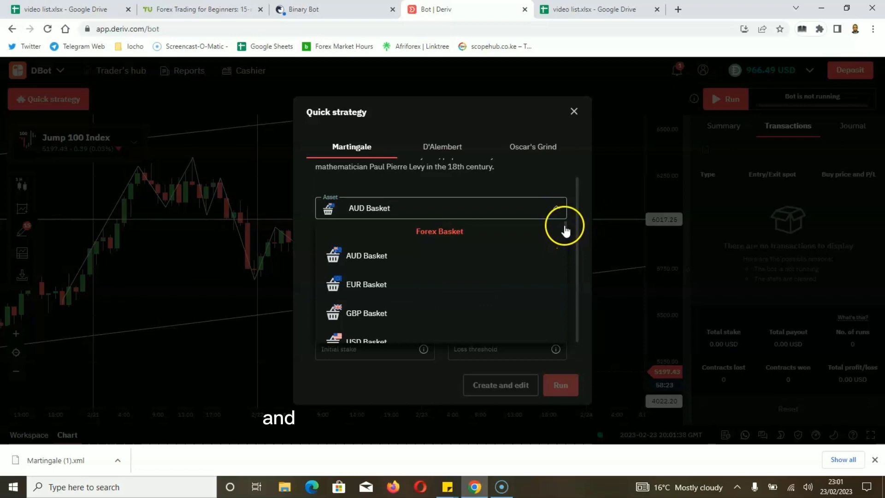
pyautogui.moveTo(566, 229); pyautogui.dragTo(572, 259)
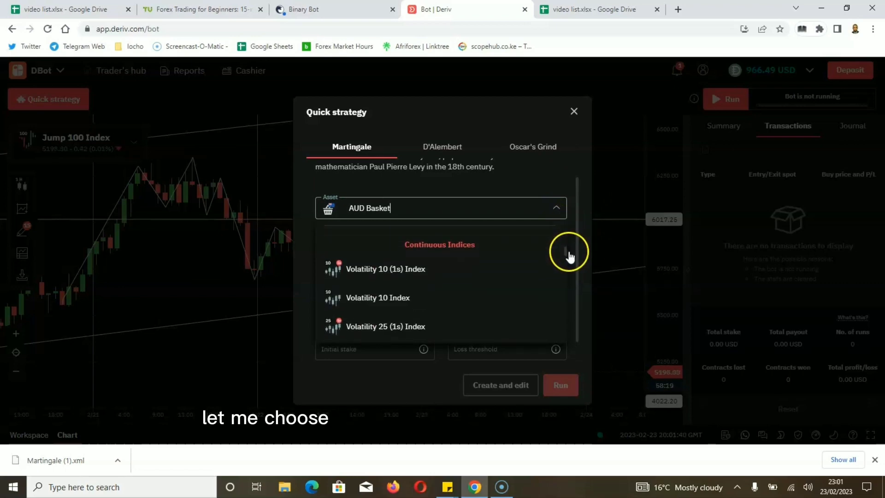
pyautogui.scroll(-1, 572, 258)
pyautogui.scroll(-1, 571, 258)
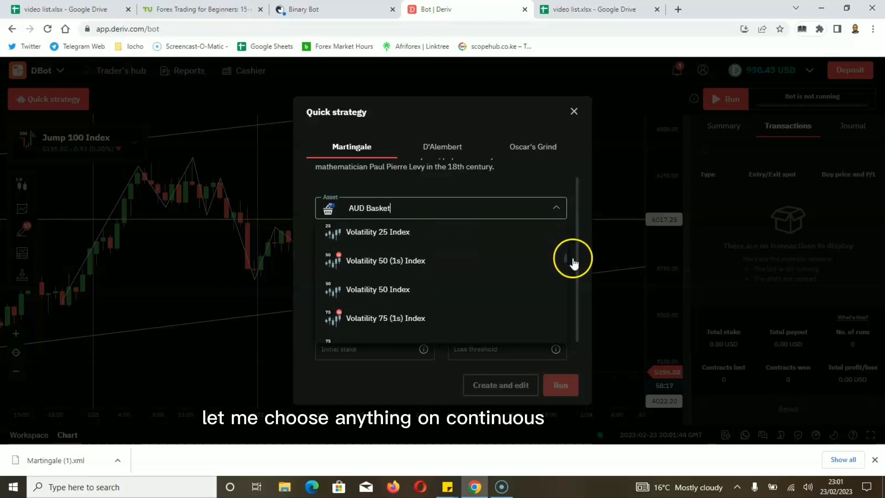
pyautogui.scroll(-1, 572, 258)
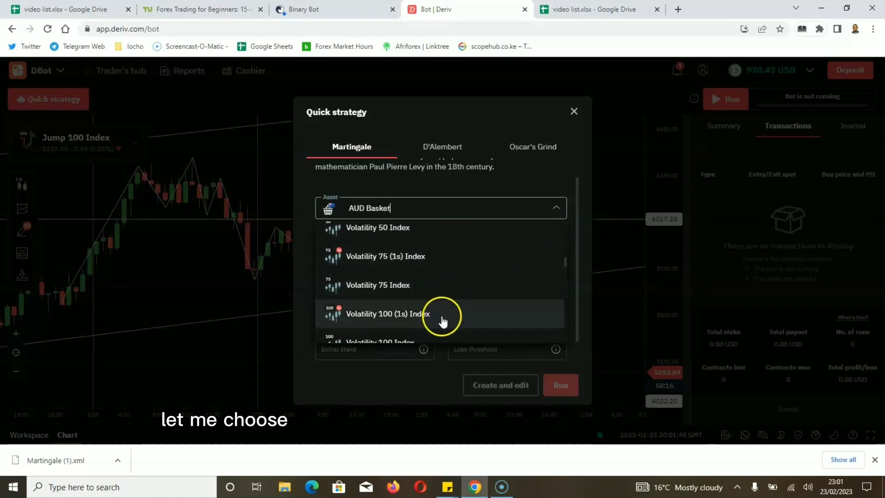
# Choose Volatility 100 Index as the asset, measure duration in ticks, and set the initial stake
pyautogui.click(437, 336)
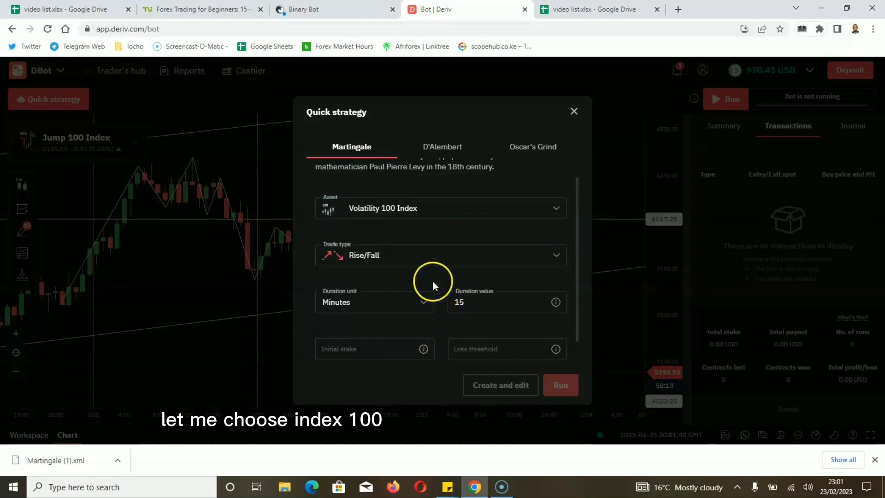
pyautogui.click(420, 300)
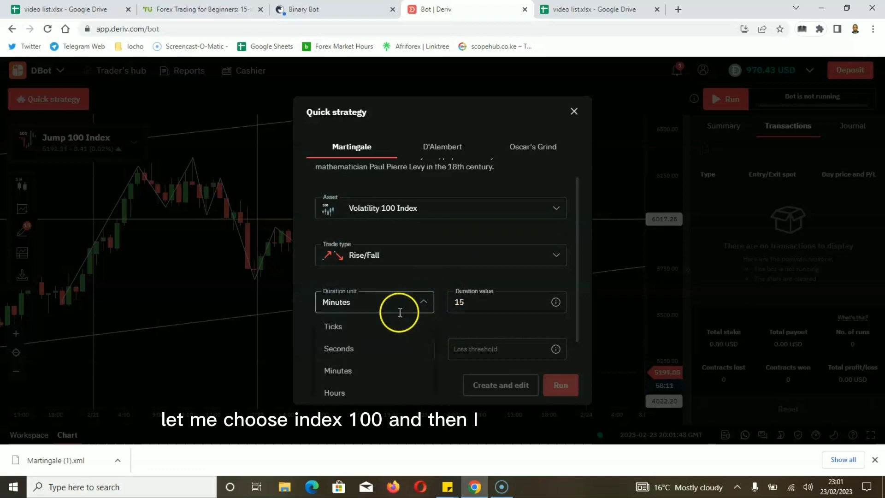
pyautogui.click(368, 331)
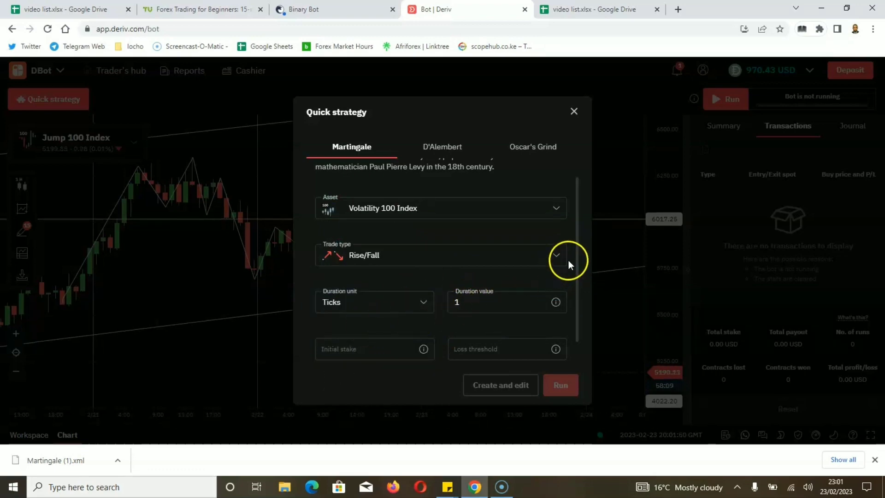
pyautogui.click(387, 350)
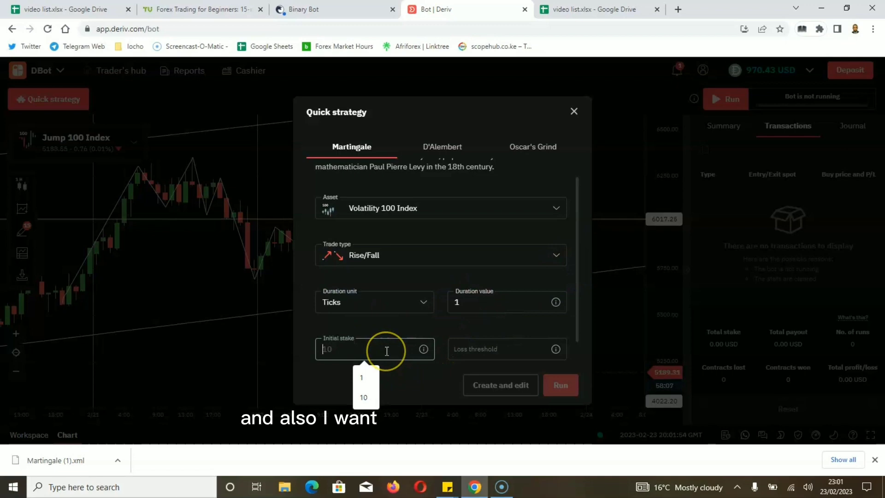
pyautogui.write('1')
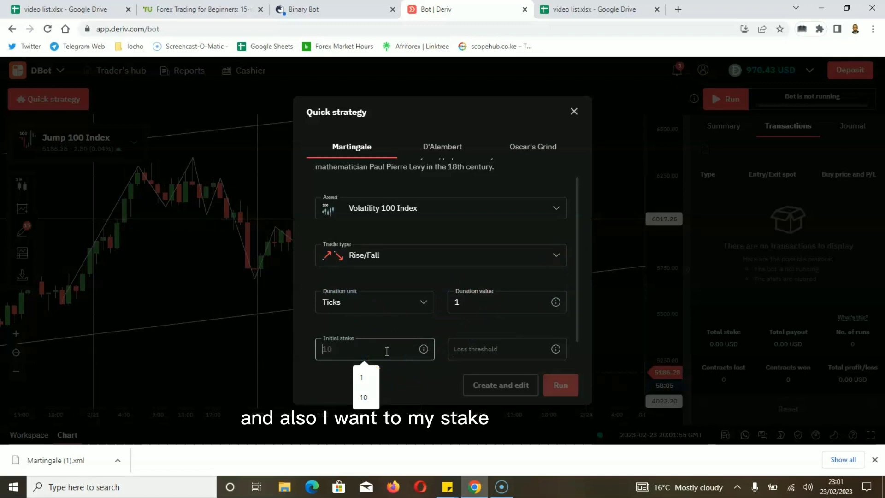
# Enter loss threshold 50, size 2 and profit threshold 5, fixing a mistyped profit value
pyautogui.click(475, 345)
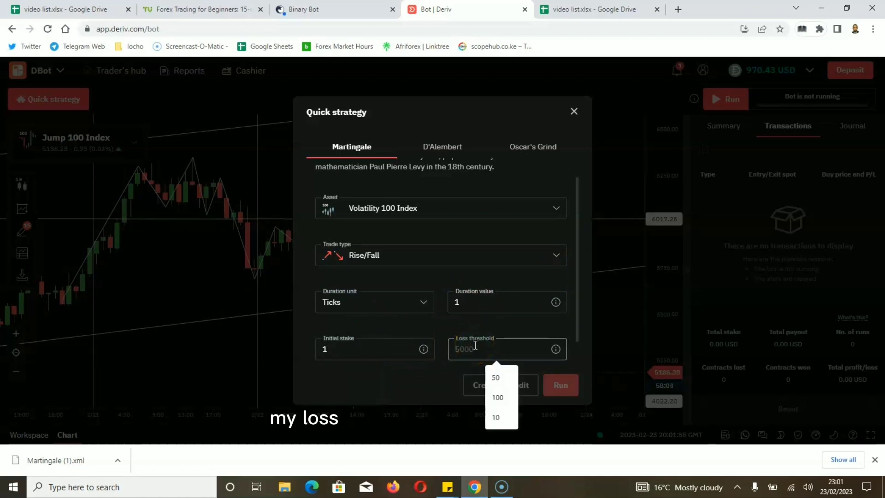
pyautogui.write('50')
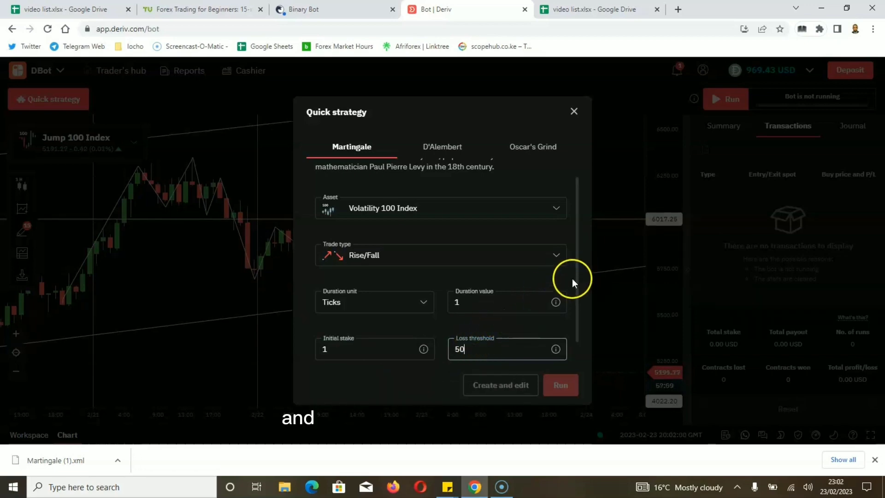
pyautogui.moveTo(572, 294); pyautogui.dragTo(577, 316)
pyautogui.click(525, 346)
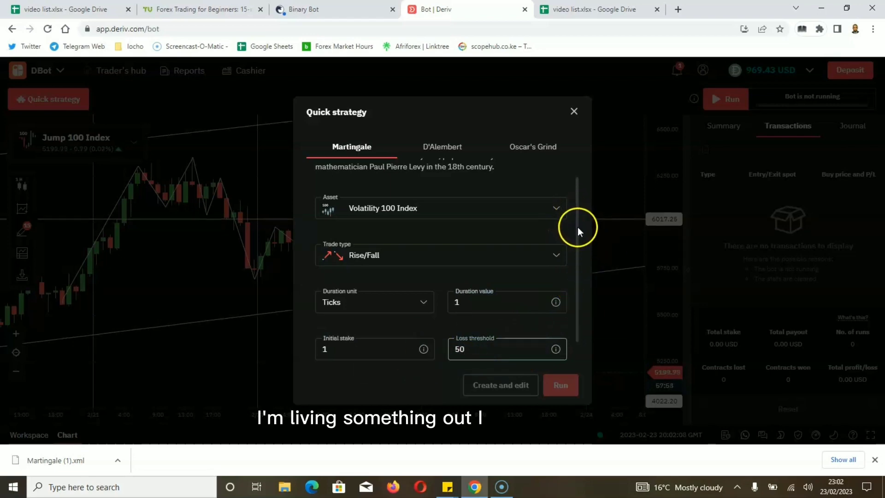
pyautogui.moveTo(577, 227); pyautogui.dragTo(582, 279)
pyautogui.click(383, 336)
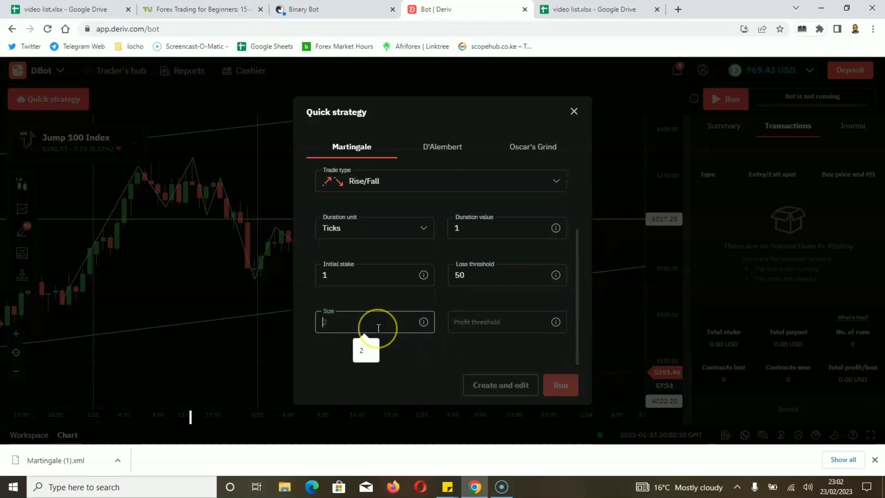
pyautogui.write('2')
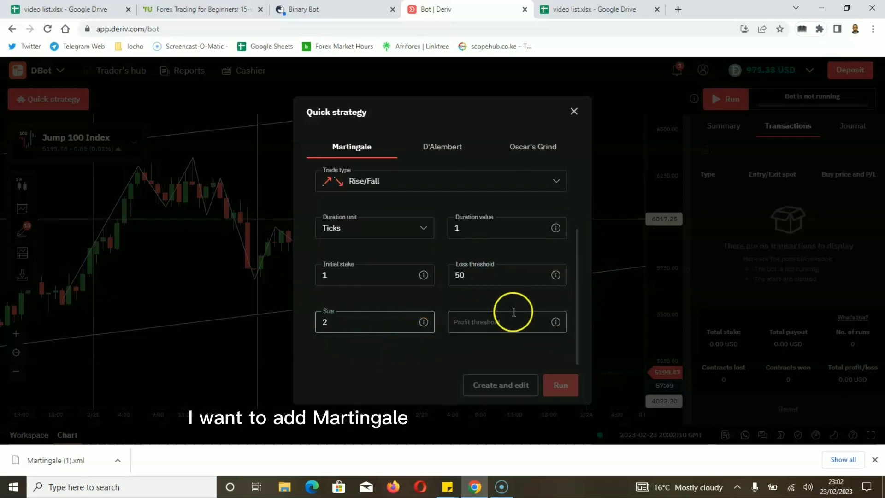
pyautogui.click(504, 321)
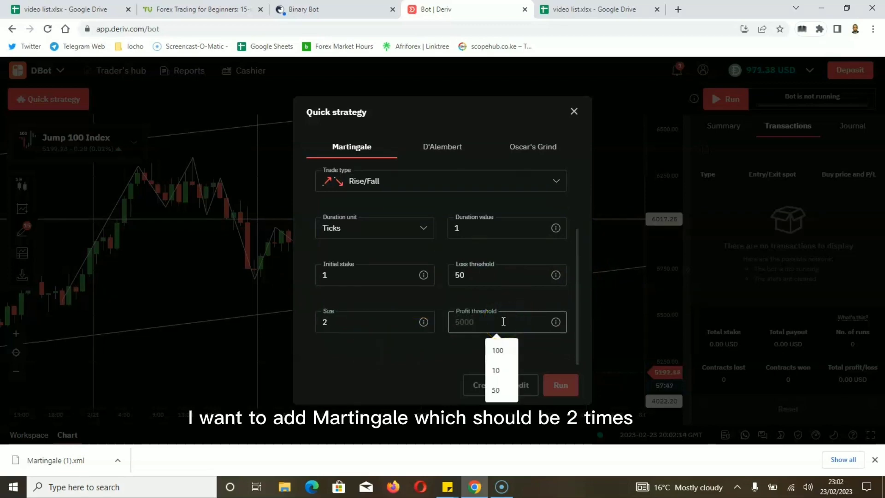
pyautogui.write('10')
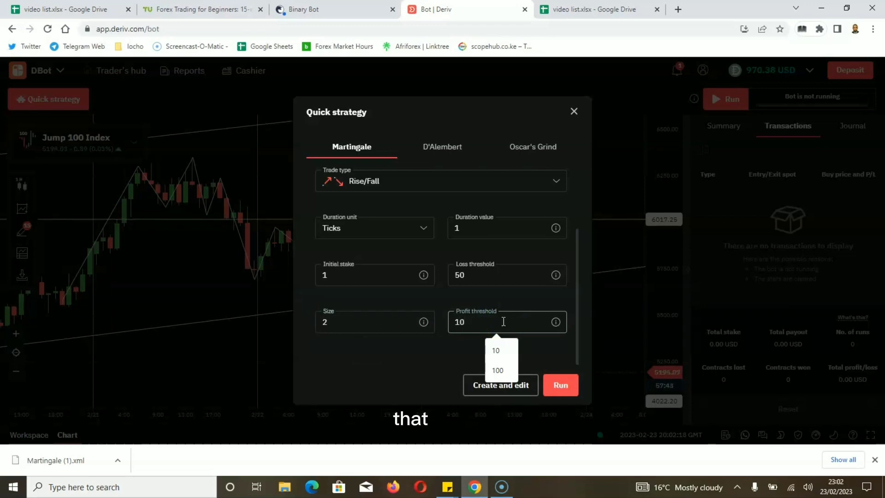
pyautogui.press('BackSpace')
pyautogui.press('BackSpace')
pyautogui.write('5')
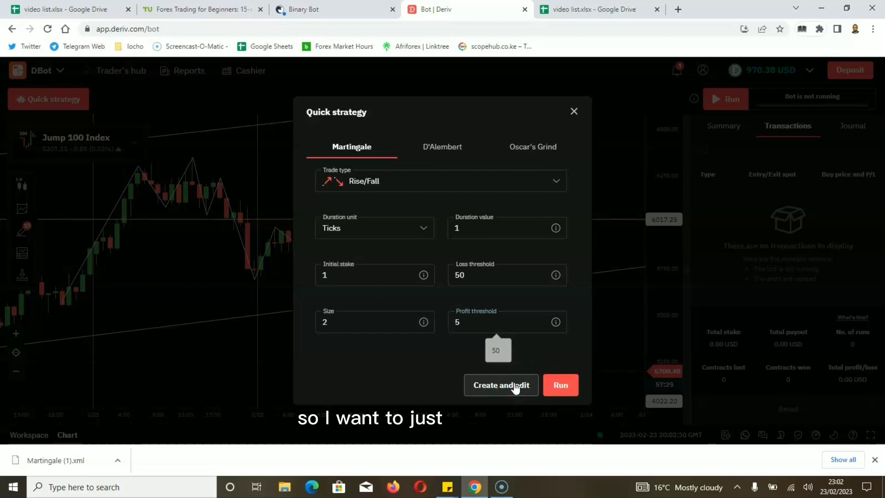
# Create the bot and expand its Martingale Trade Amount function block in the Workspace
pyautogui.click(515, 386)
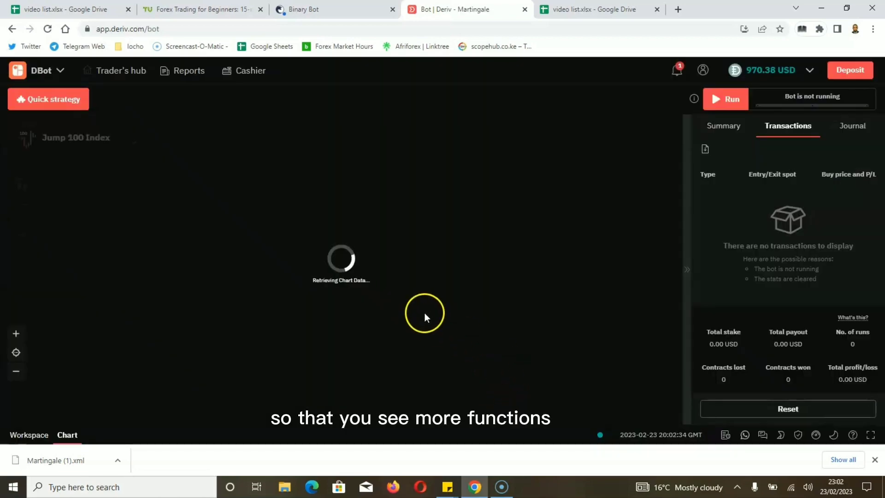
pyautogui.click(29, 435)
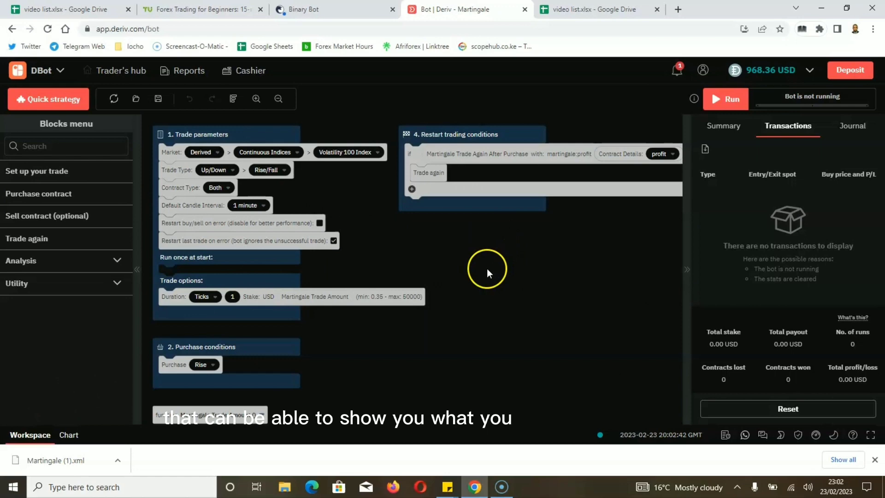
pyautogui.moveTo(242, 416)
pyautogui.mouseDown()
pyautogui.moveTo(386, 408)
pyautogui.moveTo(540, 309)
pyautogui.mouseUp()
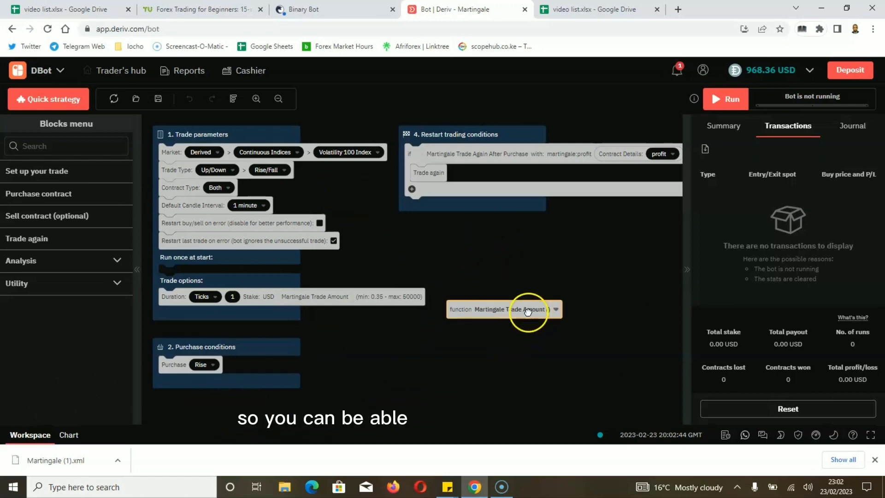
pyautogui.click(556, 311)
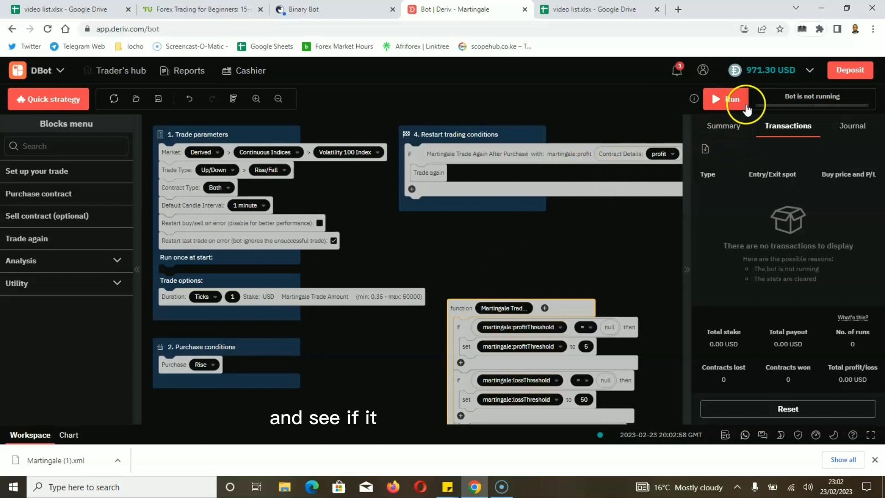
# Run the Martingale bot and dismiss the quote banner while it trades toward 5.48 profit
pyautogui.click(721, 102)
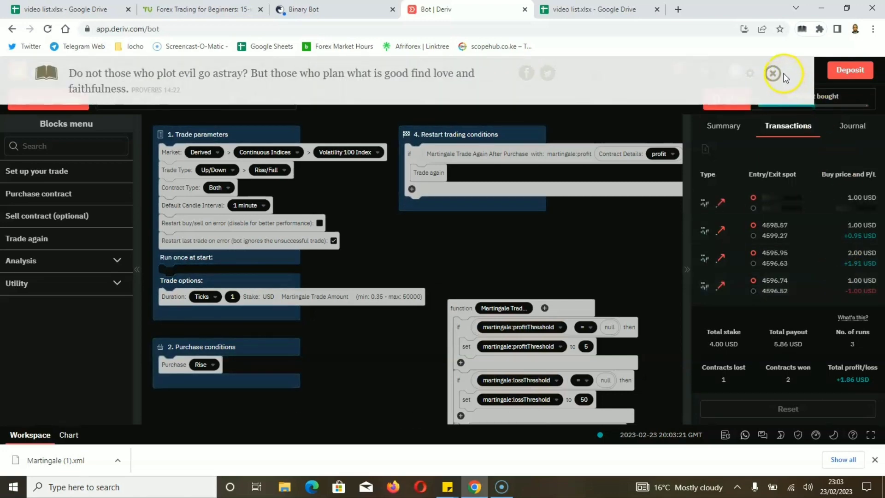
pyautogui.click(774, 73)
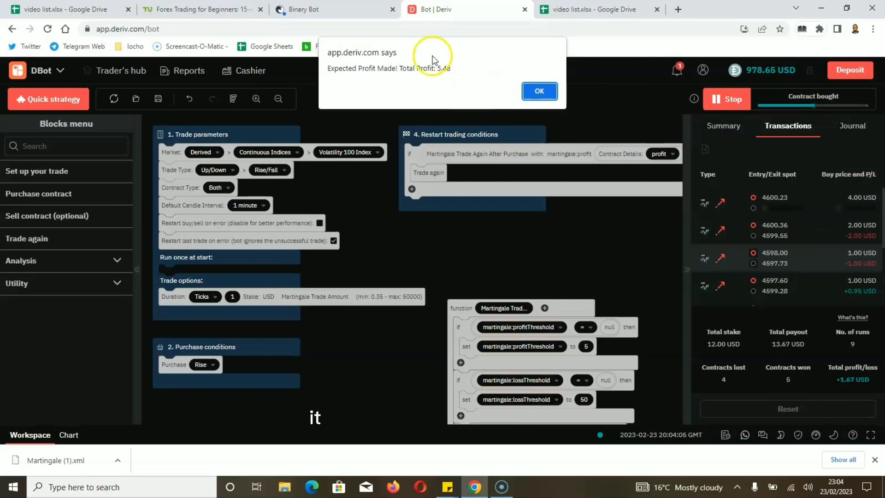
# Dismiss the profit alert, save Martingale.xml locally, then glance at the platform list
pyautogui.click(538, 93)
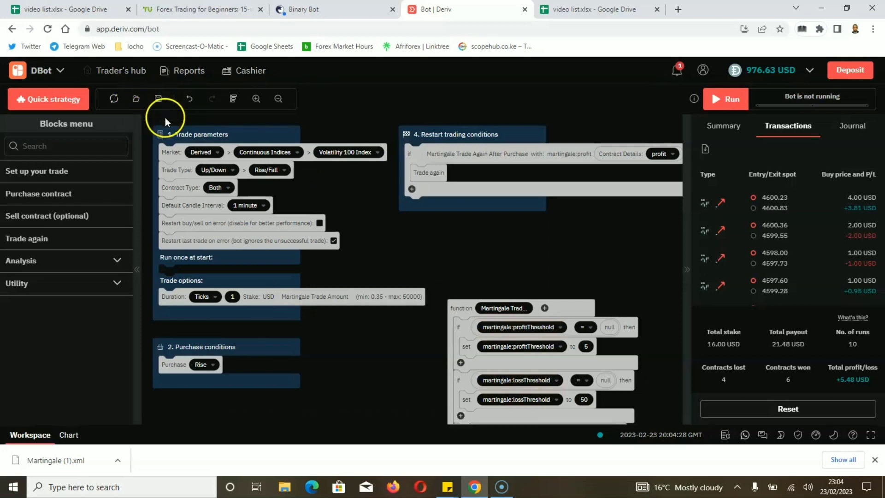
pyautogui.click(166, 98)
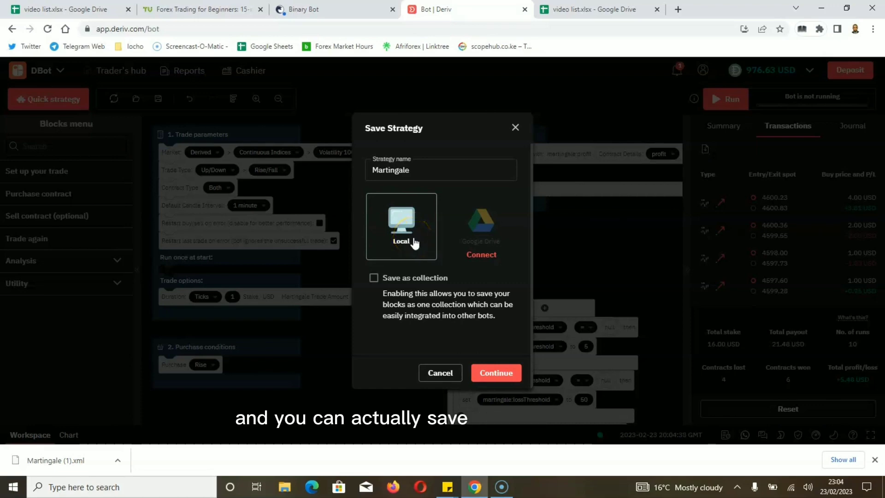
pyautogui.click(495, 370)
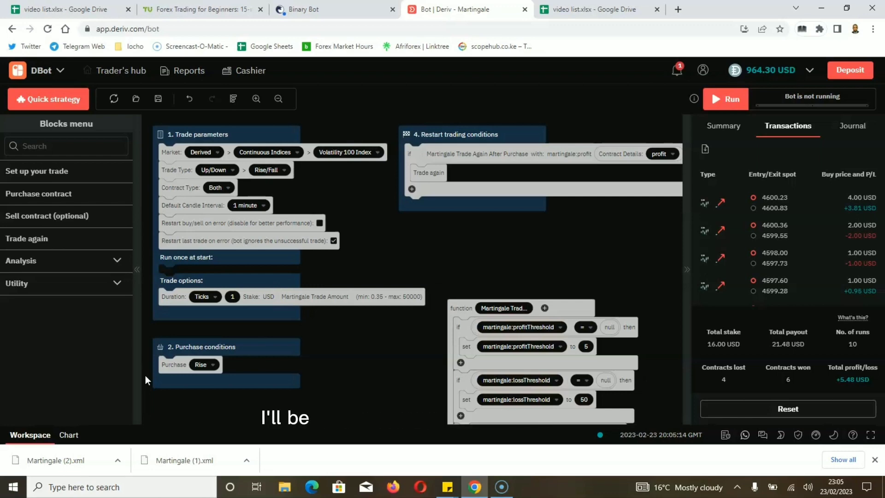
pyautogui.click(59, 70)
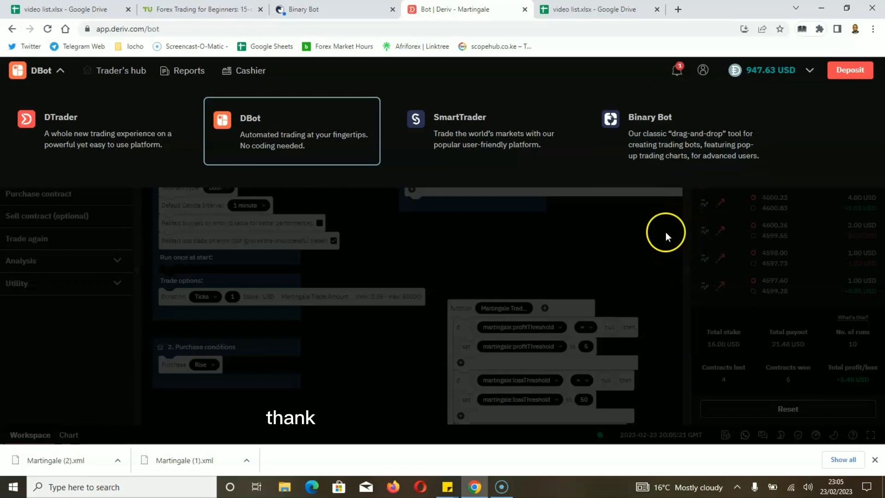
pyautogui.click(591, 245)
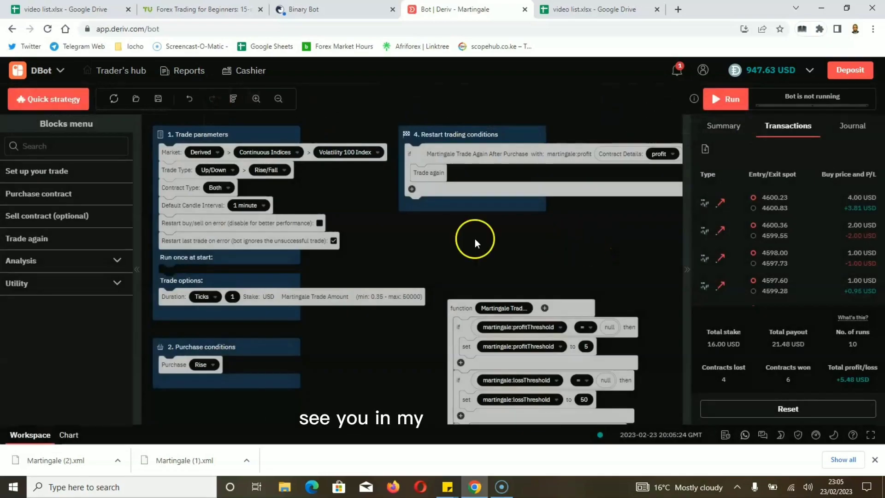